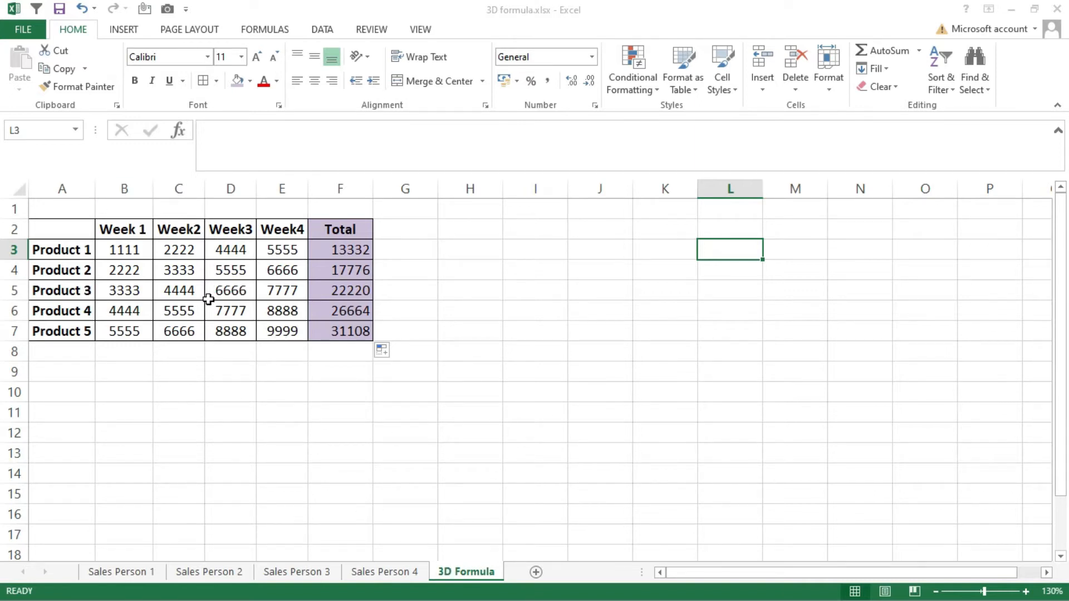
# - Examine the weekly product sales tables on the four Sales Person sheets, and return to the 3D Formula sheet
pyautogui.click(137, 575)
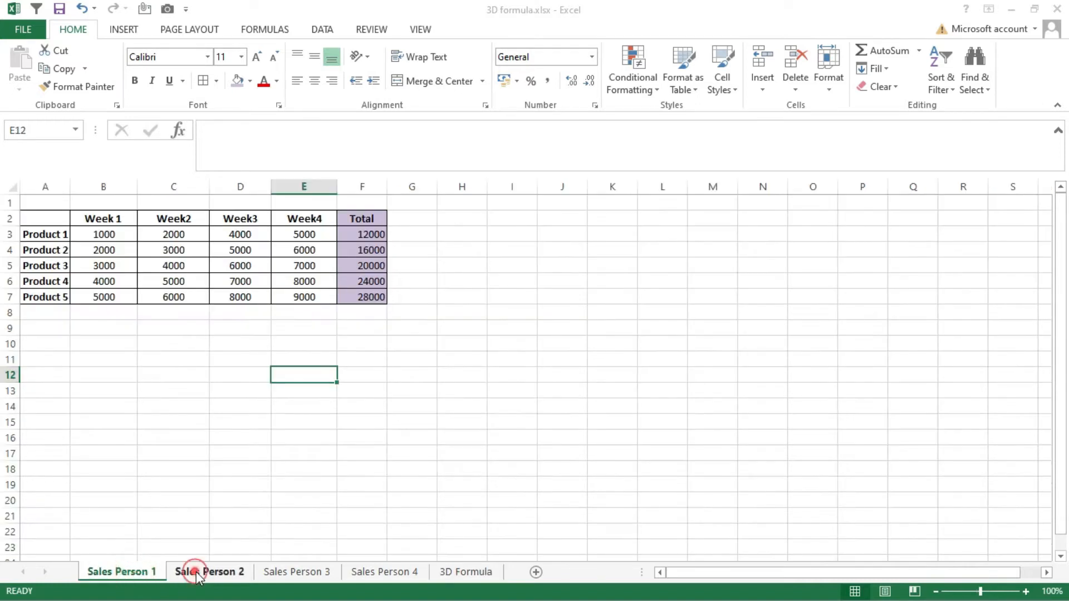
pyautogui.click(196, 573)
pyautogui.click(297, 574)
pyautogui.click(383, 574)
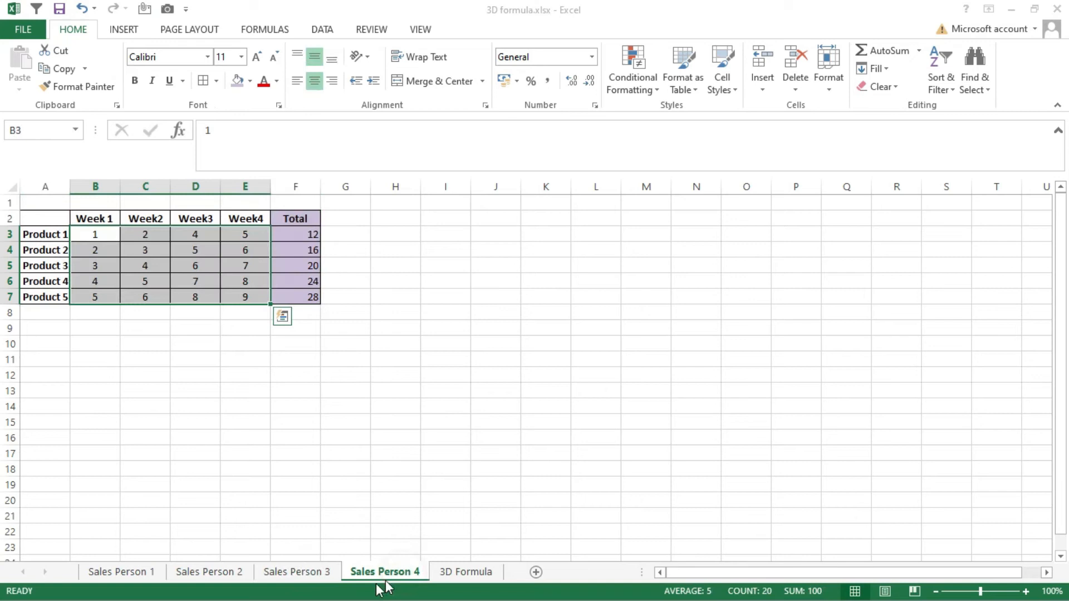
pyautogui.click(148, 575)
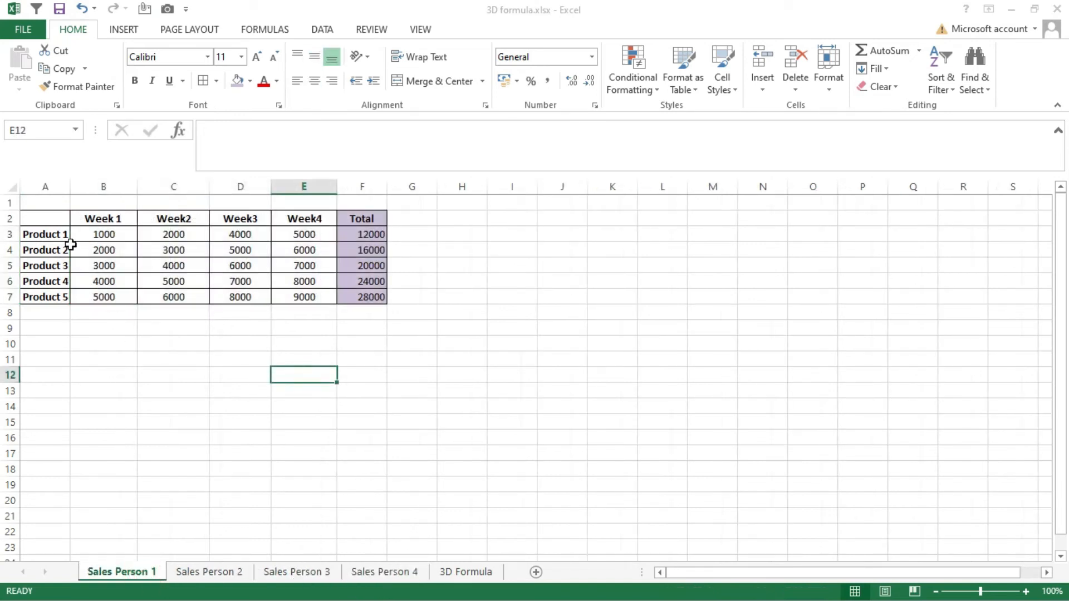
pyautogui.moveTo(56, 234); pyautogui.dragTo(49, 297)
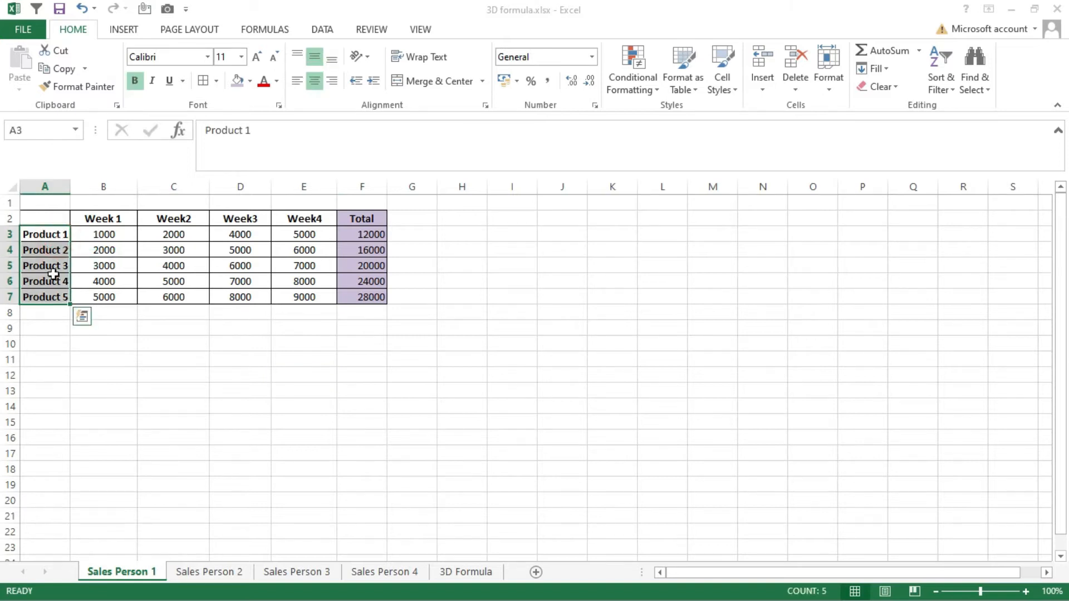
pyautogui.click(200, 571)
pyautogui.click(293, 574)
pyautogui.click(354, 575)
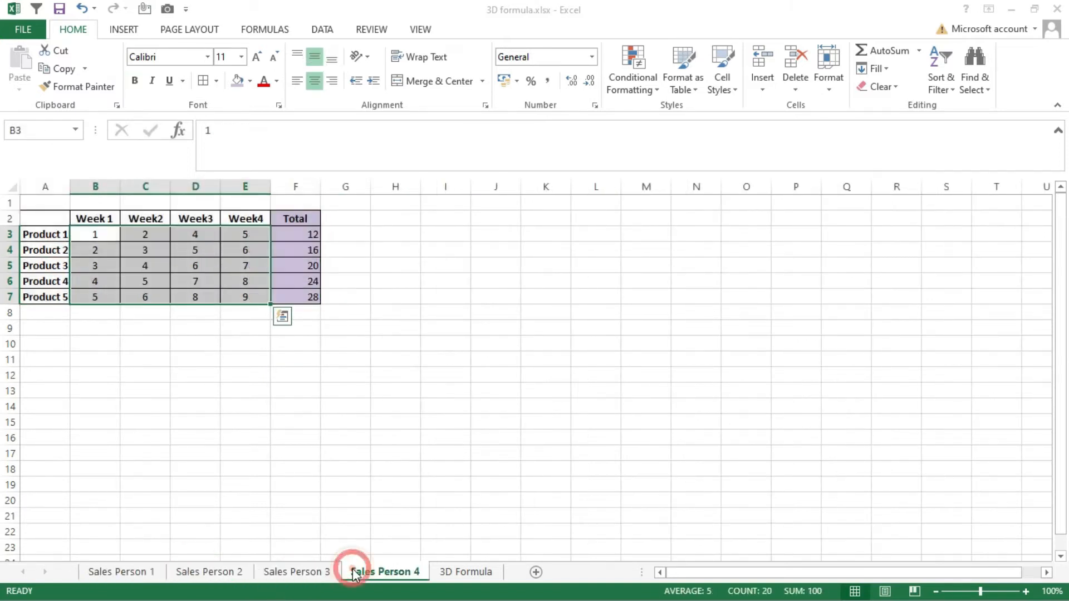
pyautogui.click(460, 569)
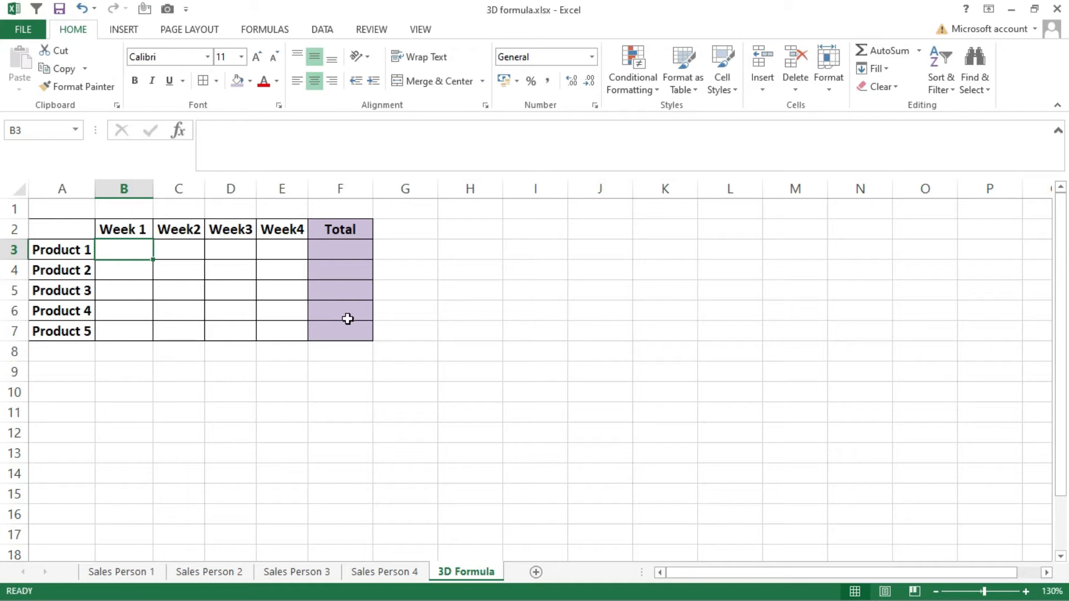
pyautogui.write('=sum')
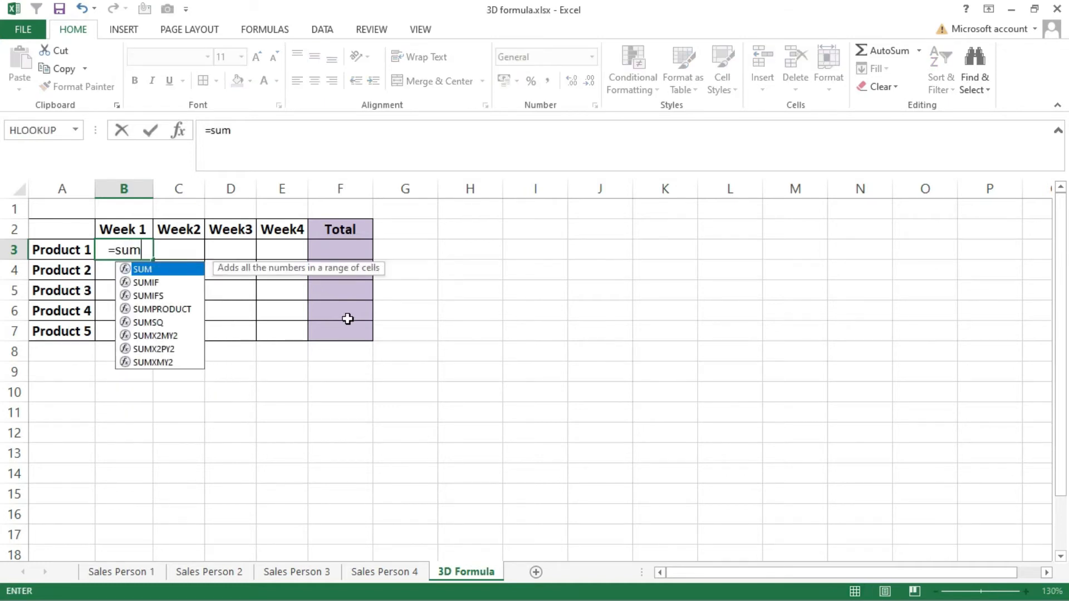
pyautogui.write('(')
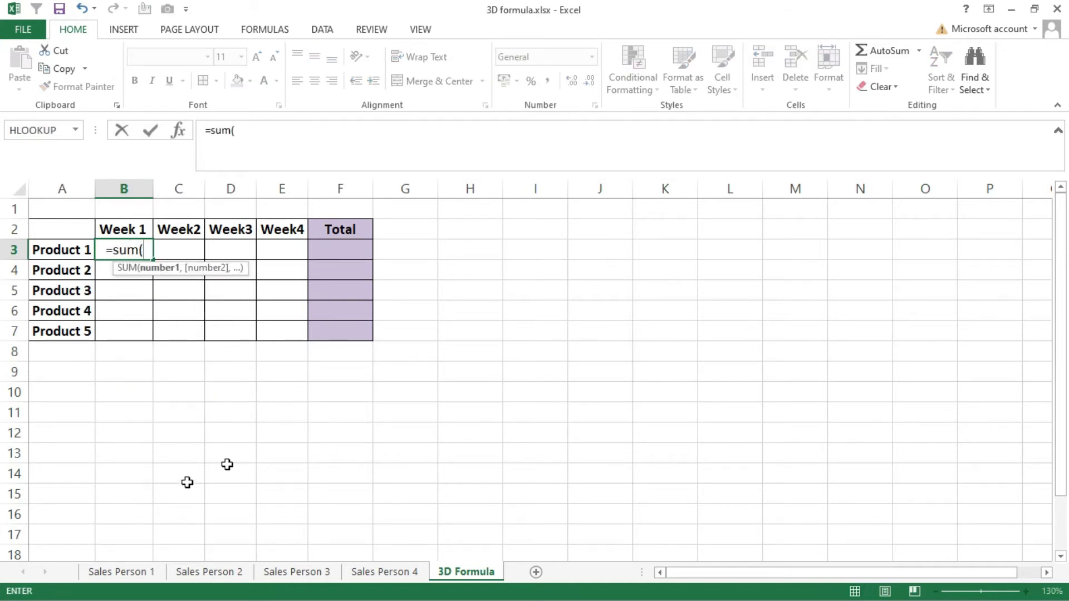
pyautogui.click(118, 572)
pyautogui.click(103, 234)
pyautogui.write(',')
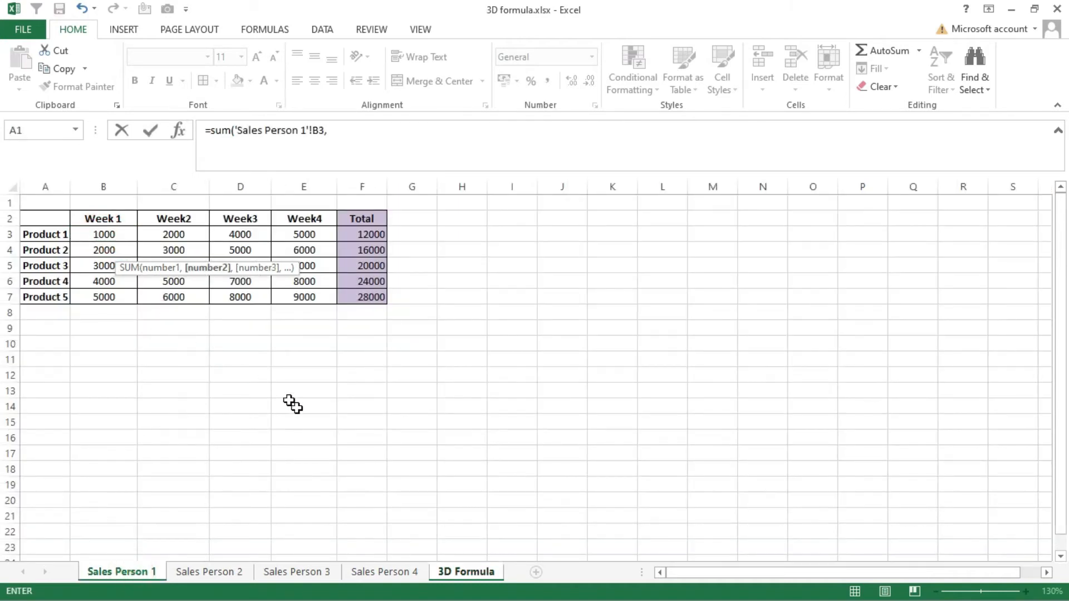
pyautogui.click(217, 572)
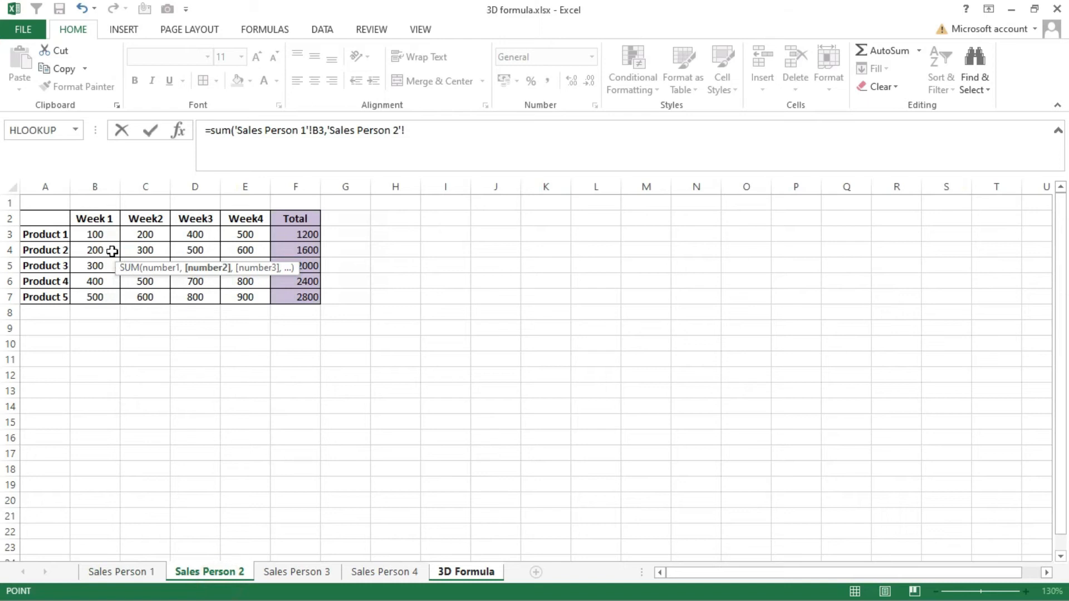
pyautogui.click(108, 232)
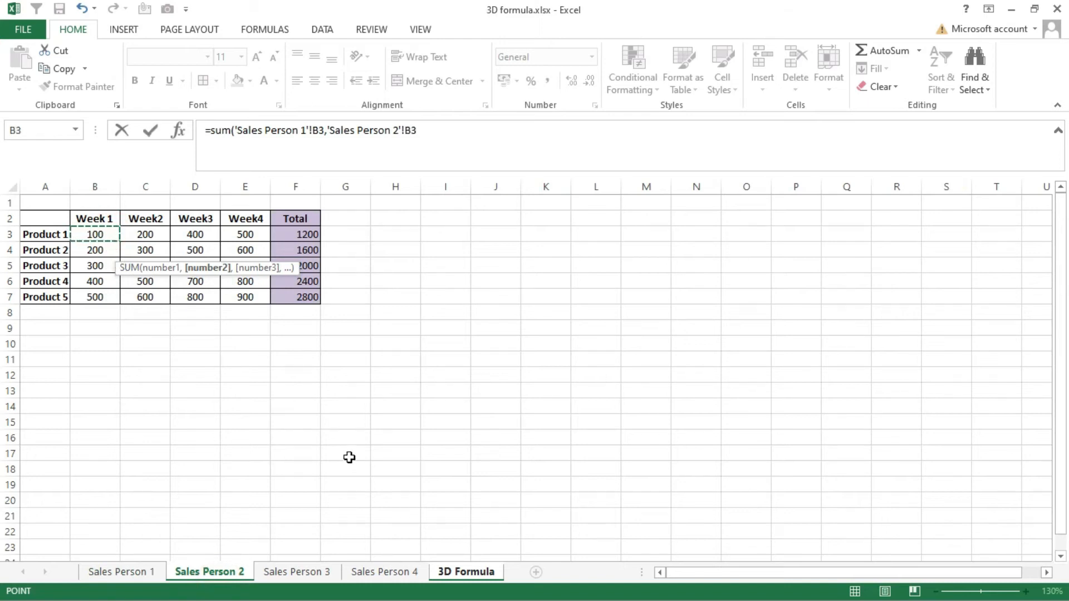
pyautogui.write(',')
pyautogui.click(297, 572)
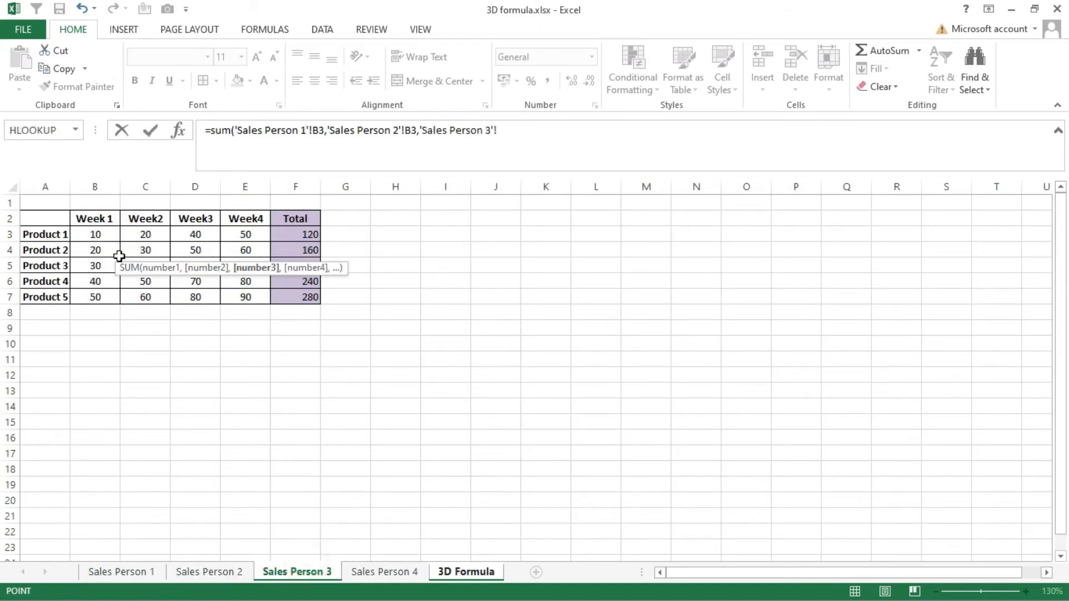
pyautogui.click(100, 234)
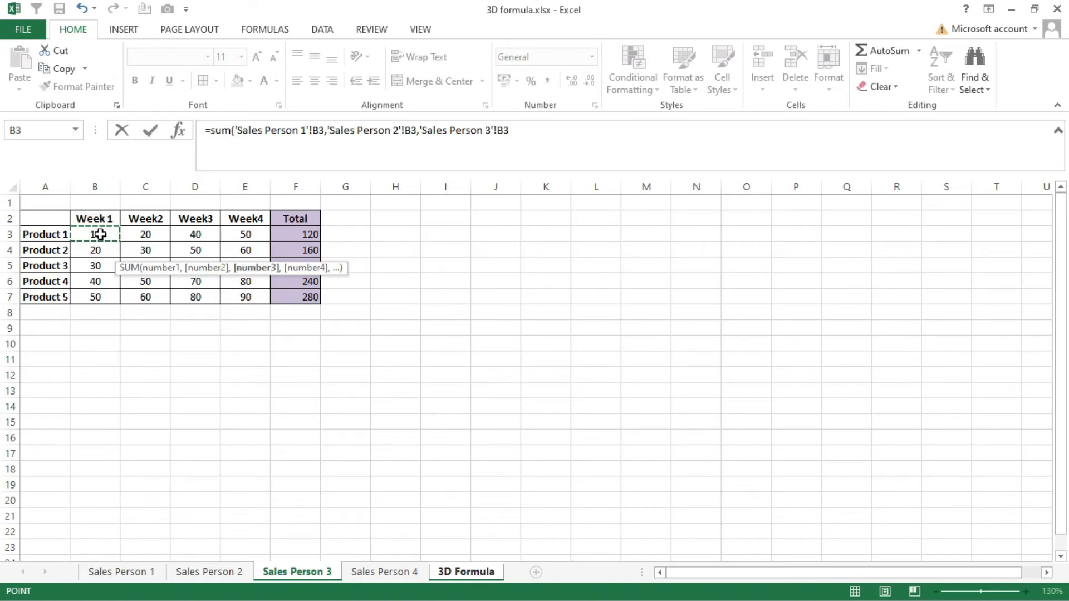
pyautogui.press('Escape')
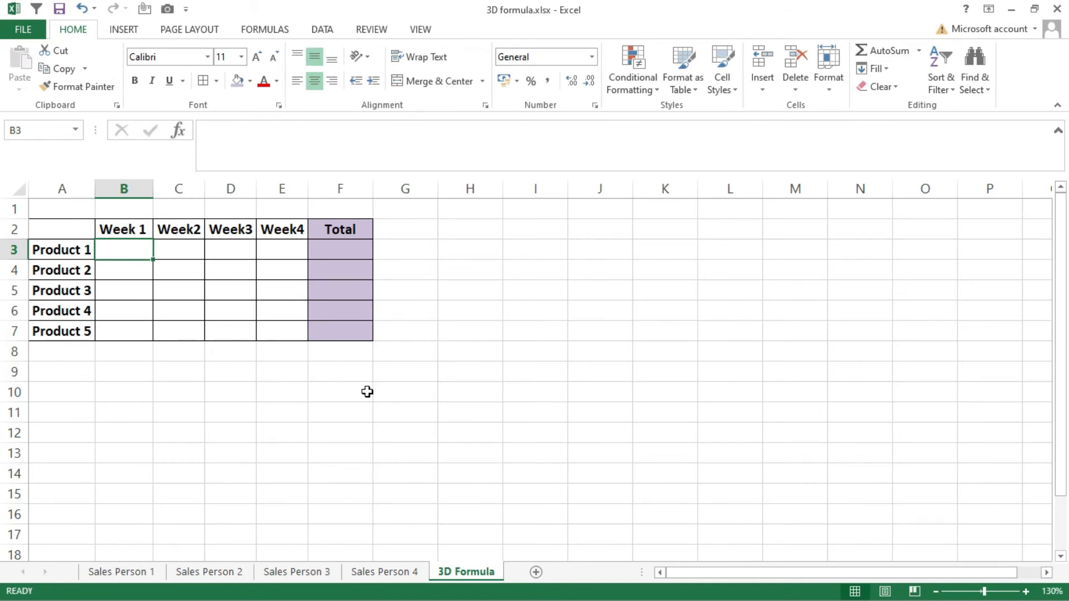
# - Enter =SUM('Sales Person 1:Sales Person 4'!B3) in cell B3 of the 3D Formula sheet for Product 1, Week 1
pyautogui.write('=su')
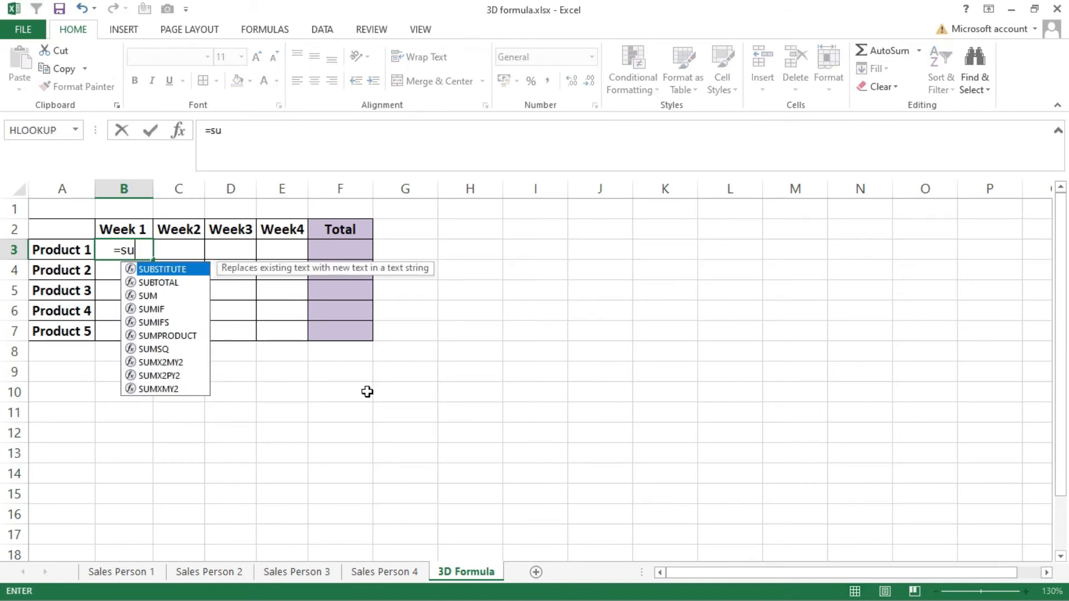
pyautogui.write('m(')
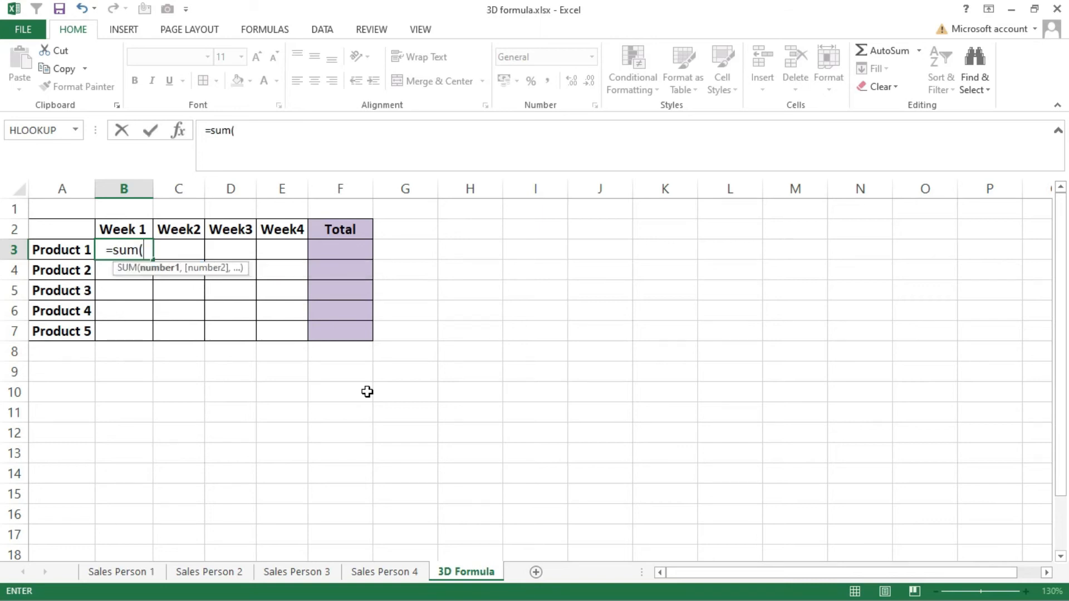
pyautogui.click(136, 573)
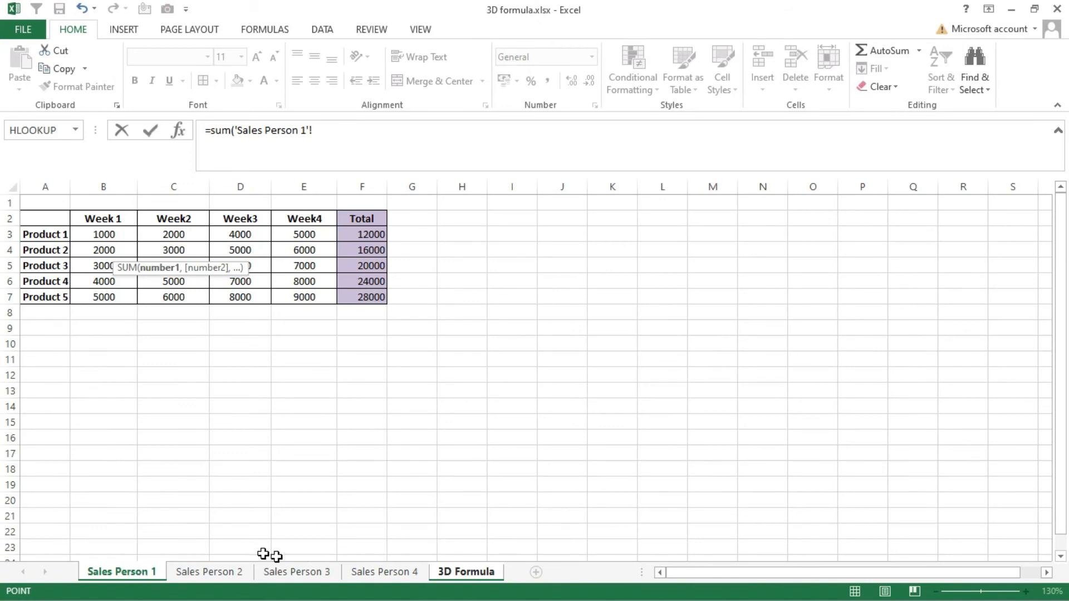
pyautogui.keyDown('shift'); pyautogui.click(381, 576); pyautogui.keyUp('shift')
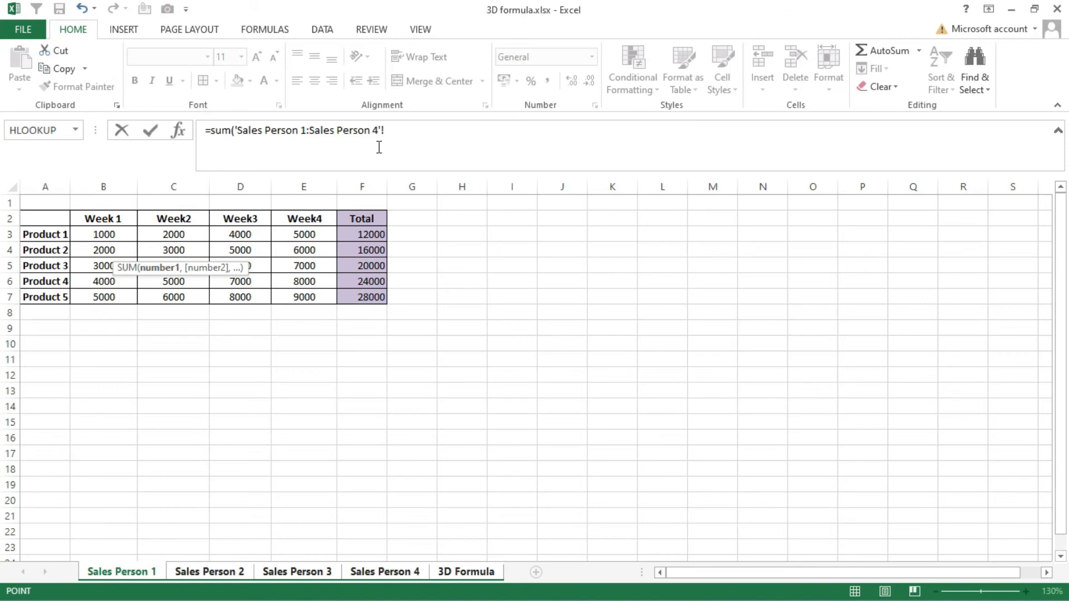
pyautogui.click(98, 234)
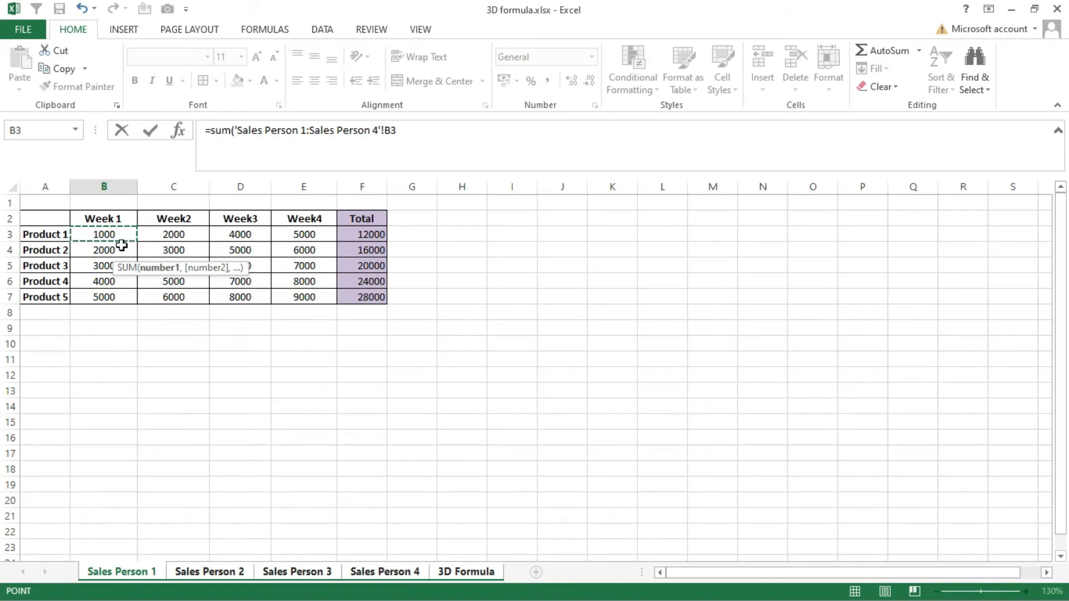
pyautogui.write(')')
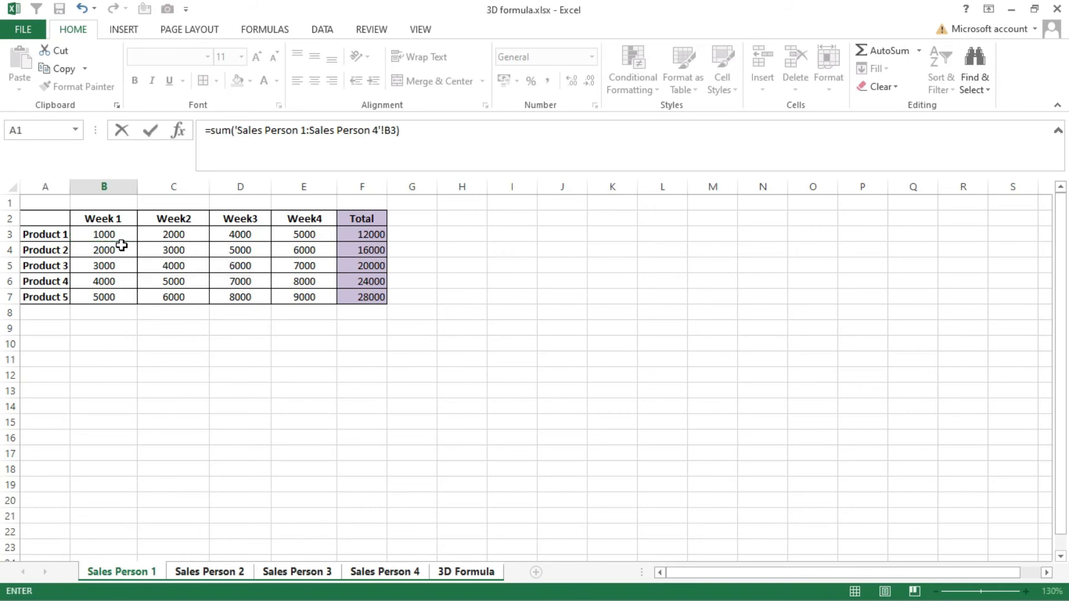
pyautogui.press('Return')
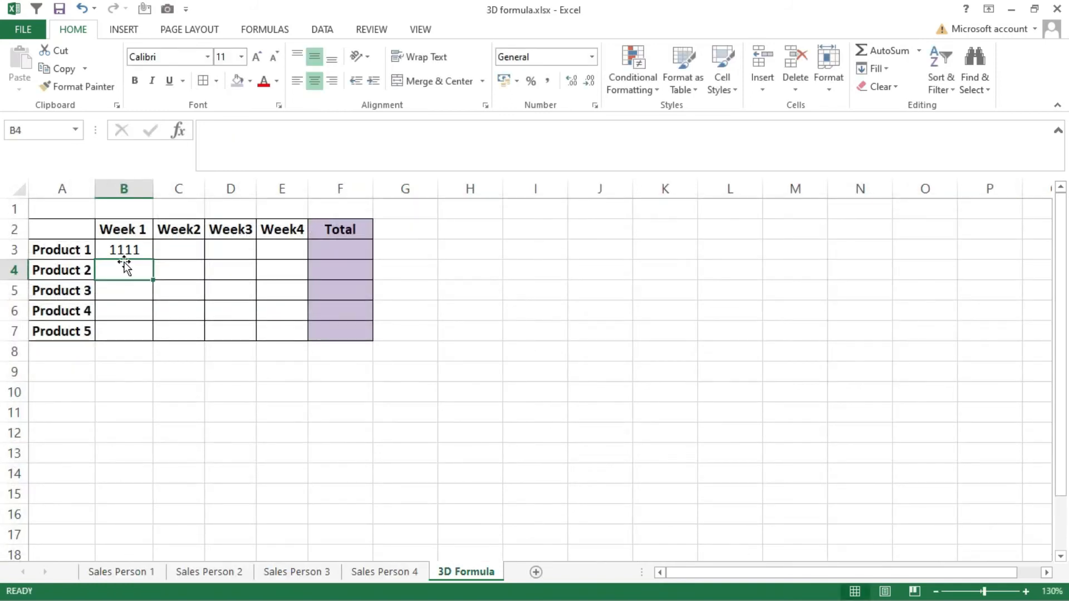
# - Check the Product 1 Week 1 values on the four Sales Person sheets, and return to the 3D Formula sheet
pyautogui.click(128, 570)
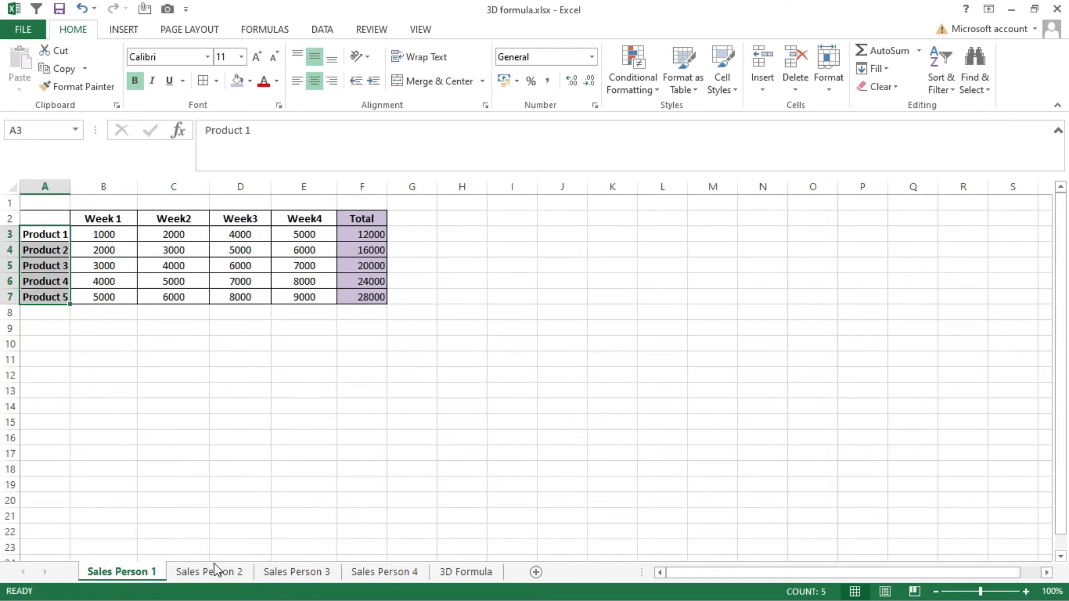
pyautogui.click(212, 569)
pyautogui.click(279, 572)
pyautogui.click(394, 572)
pyautogui.click(466, 572)
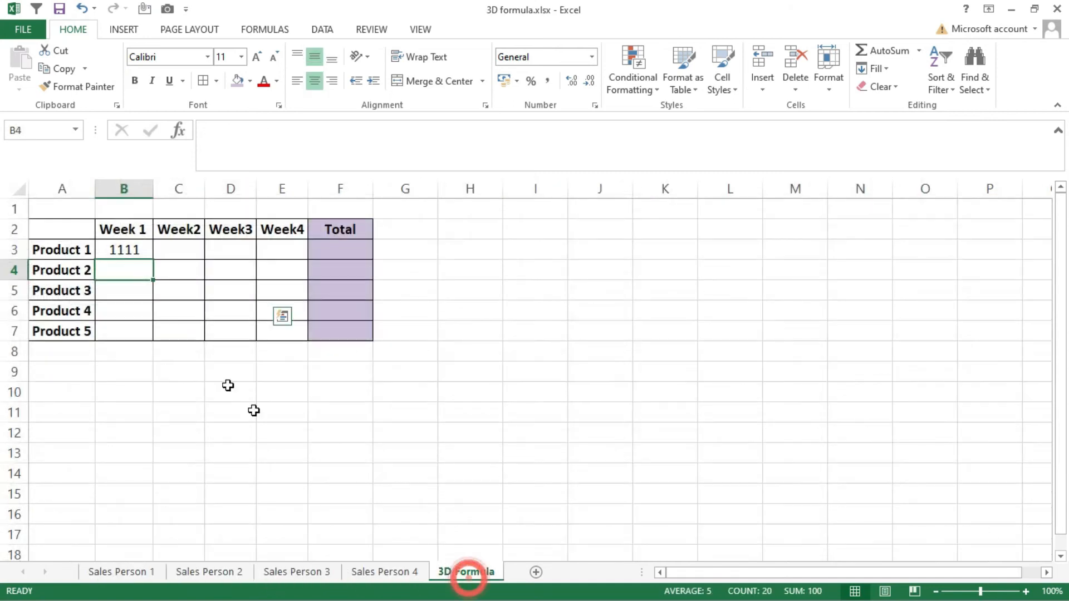
# - Try to fill the B3 formula across to F3 and down to row 7 with its formatting, and undo both fills
pyautogui.click(119, 252)
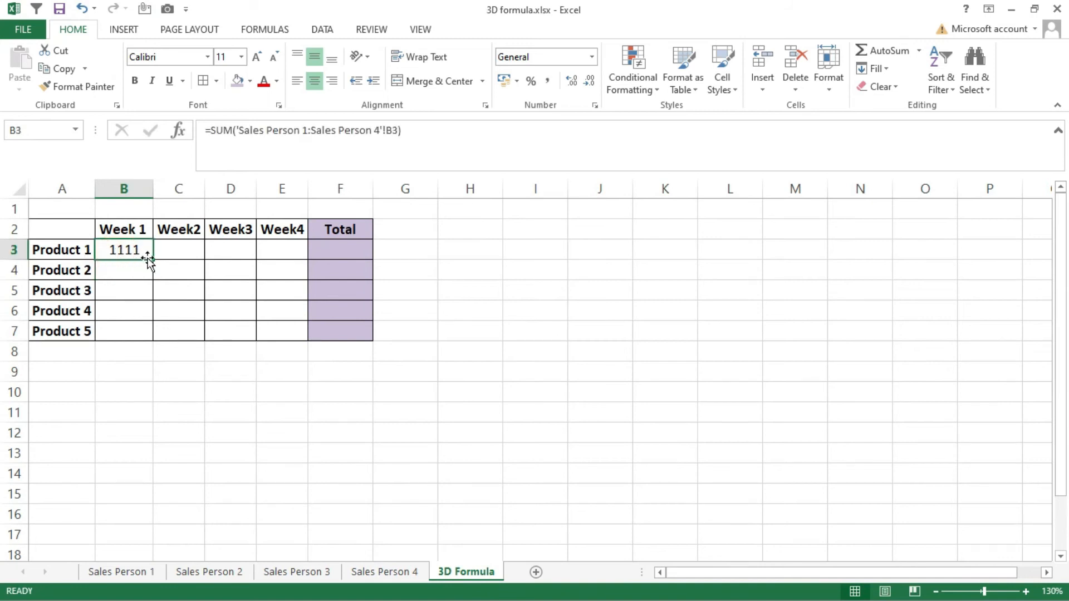
pyautogui.moveTo(153, 260); pyautogui.dragTo(373, 343)
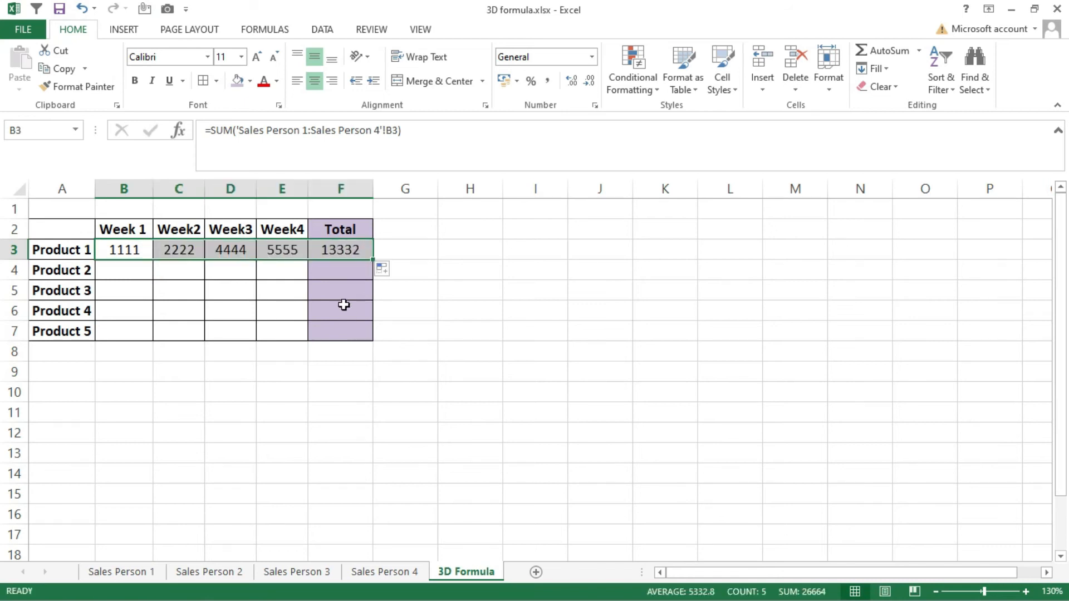
pyautogui.moveTo(372, 260); pyautogui.dragTo(370, 346)
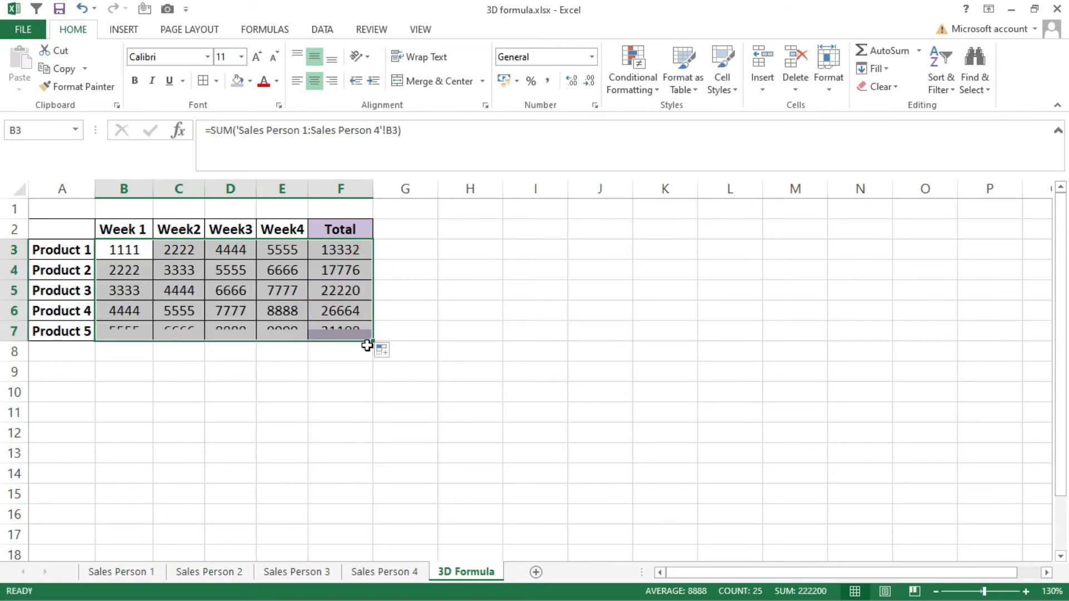
pyautogui.click(191, 370)
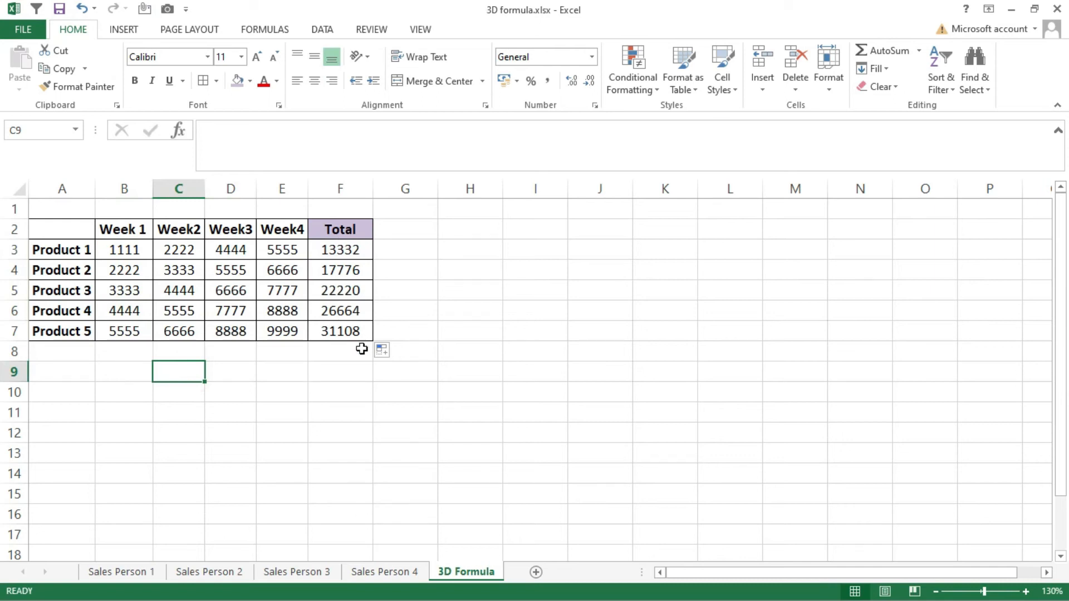
pyautogui.click(82, 11)
pyautogui.click(82, 10)
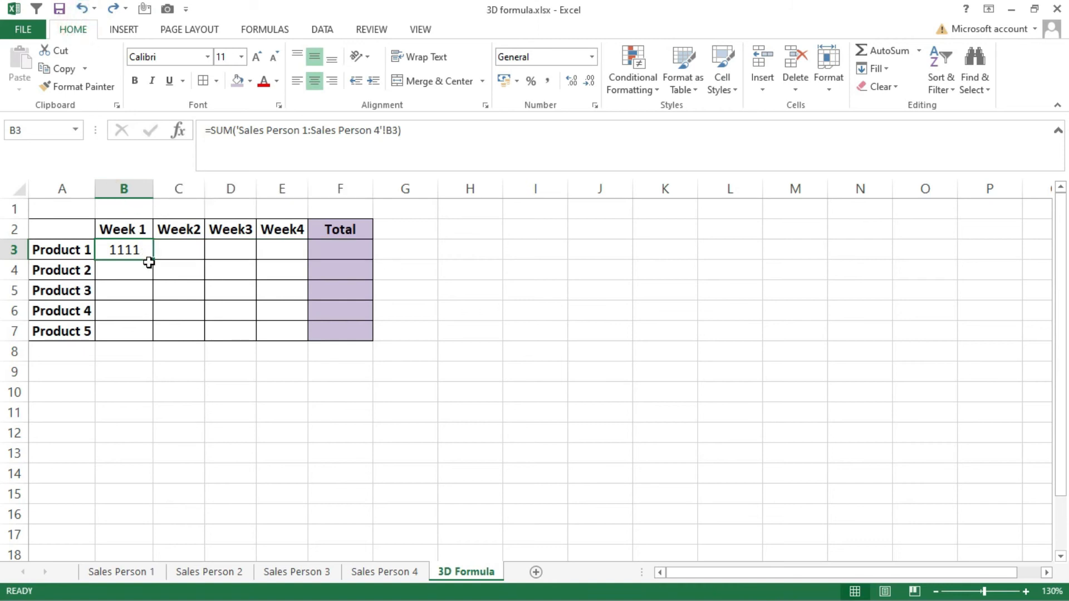
# - Fill the B3 formula across to F3 using Fill Without Formatting, and extend the filled row down to row 7
pyautogui.moveTo(152, 258); pyautogui.dragTo(352, 256)
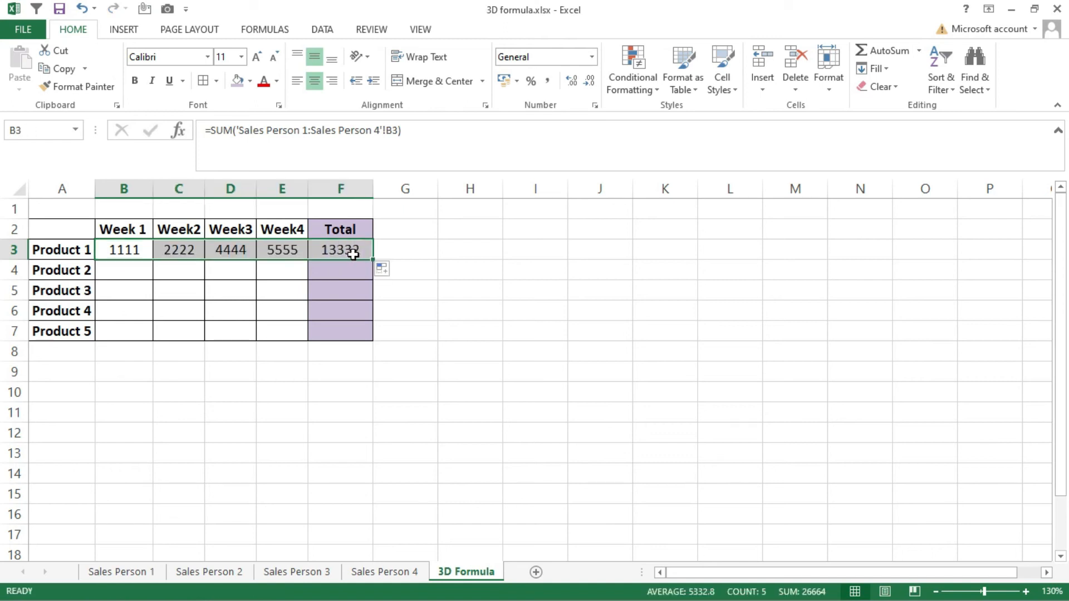
pyautogui.click(392, 272)
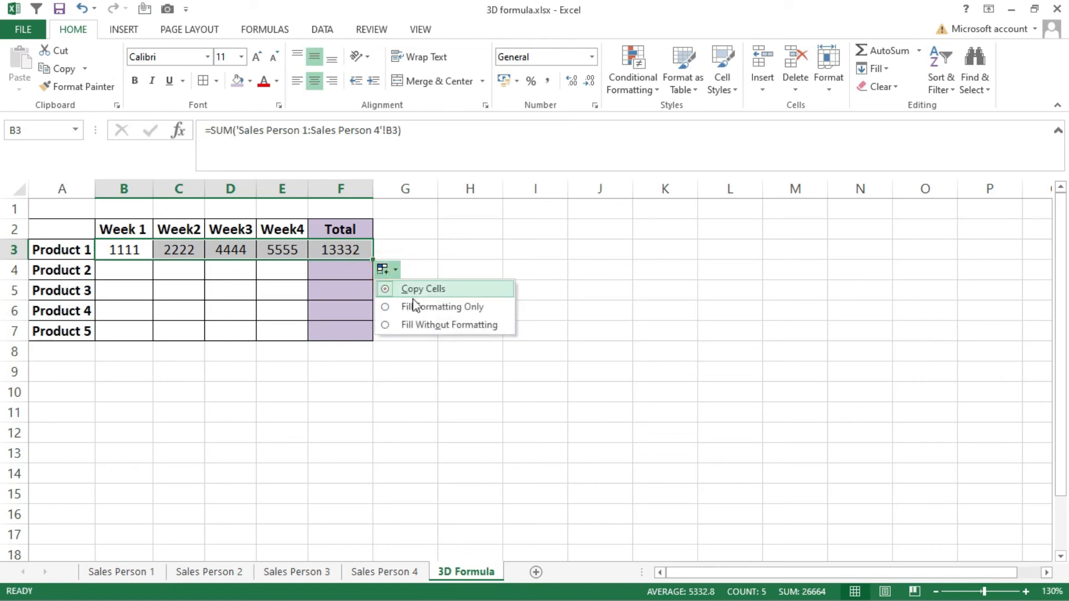
pyautogui.click(429, 325)
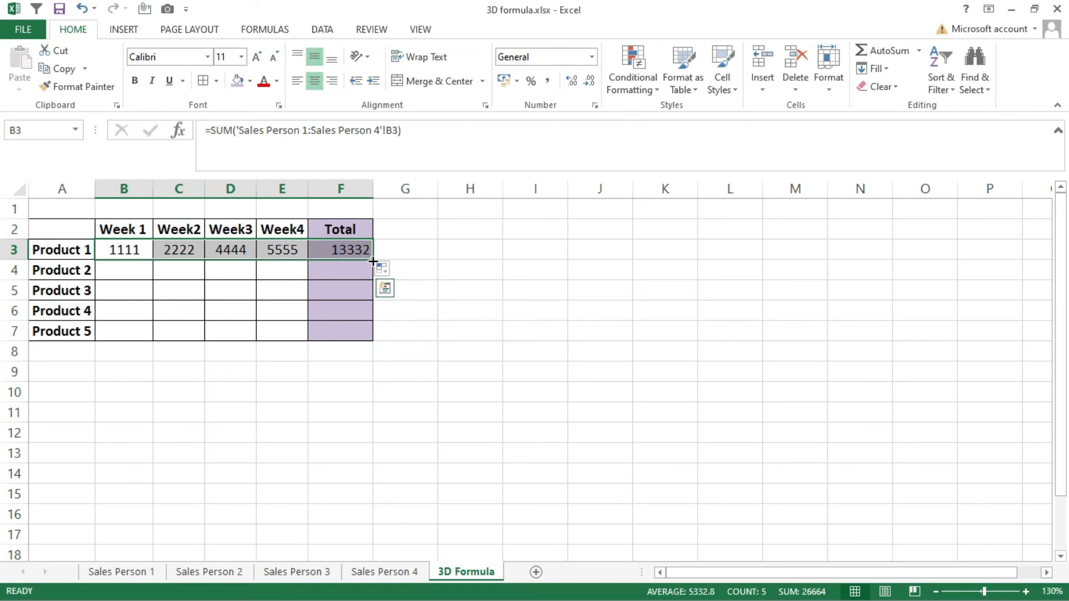
pyautogui.moveTo(373, 261); pyautogui.dragTo(372, 340)
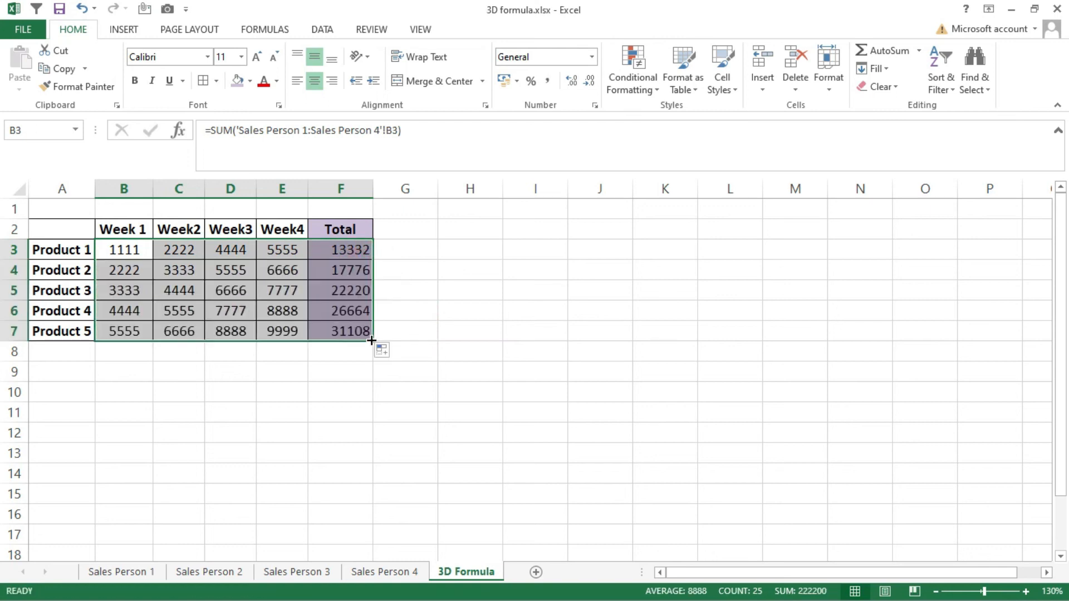
pyautogui.click(313, 372)
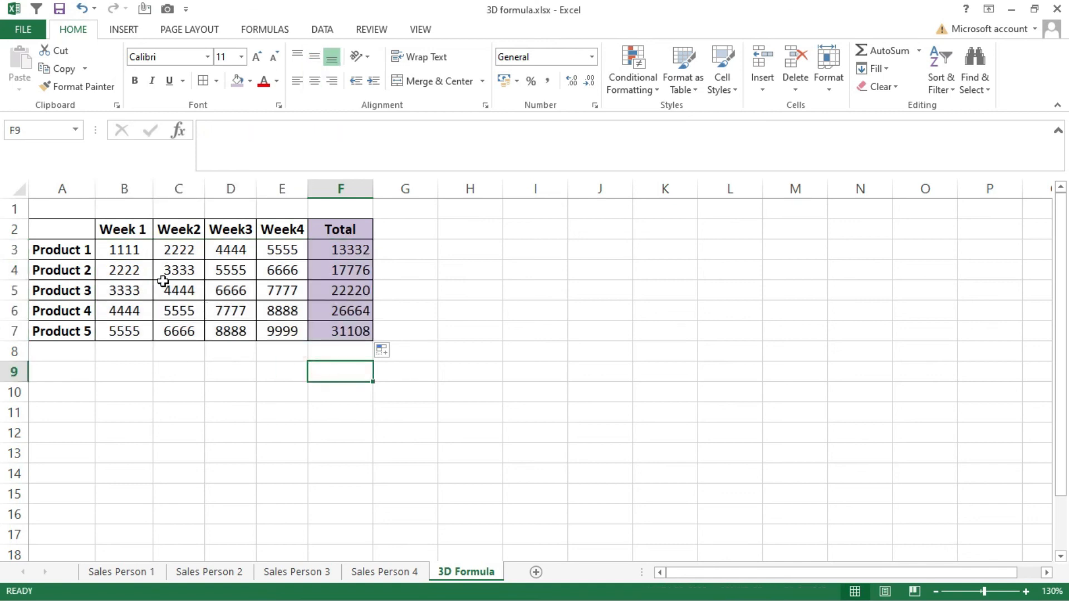